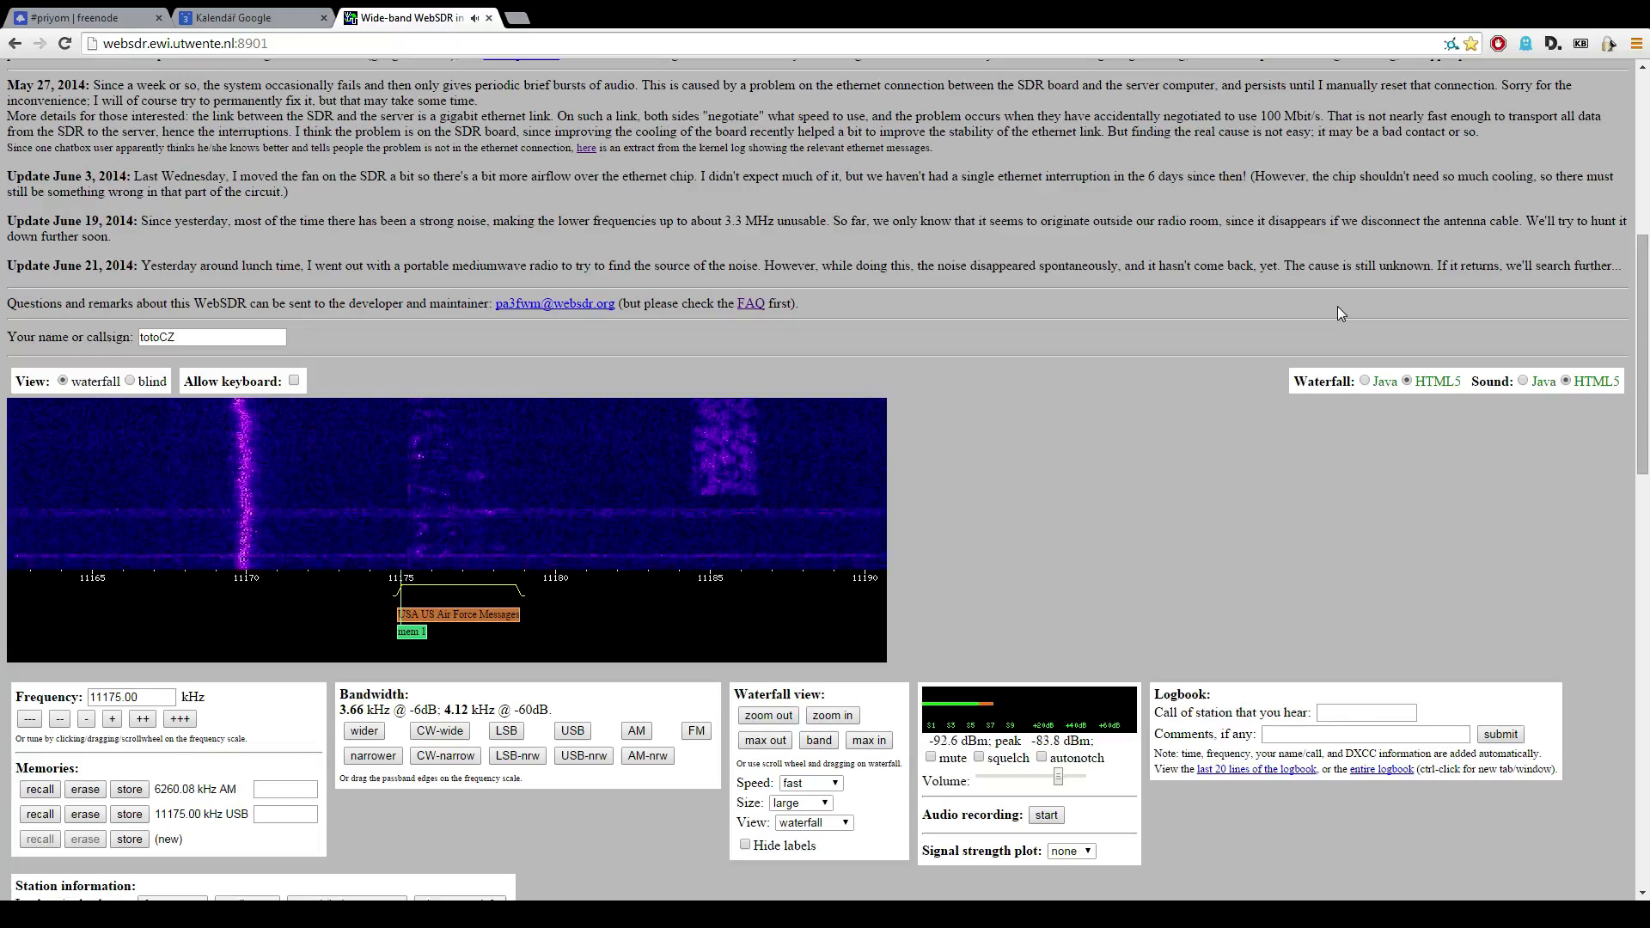
# - Narrow the passband to 2.49 kHz and run waterfallheight(800) in the browser console
pyautogui.moveTo(521, 593); pyautogui.dragTo(494, 594)
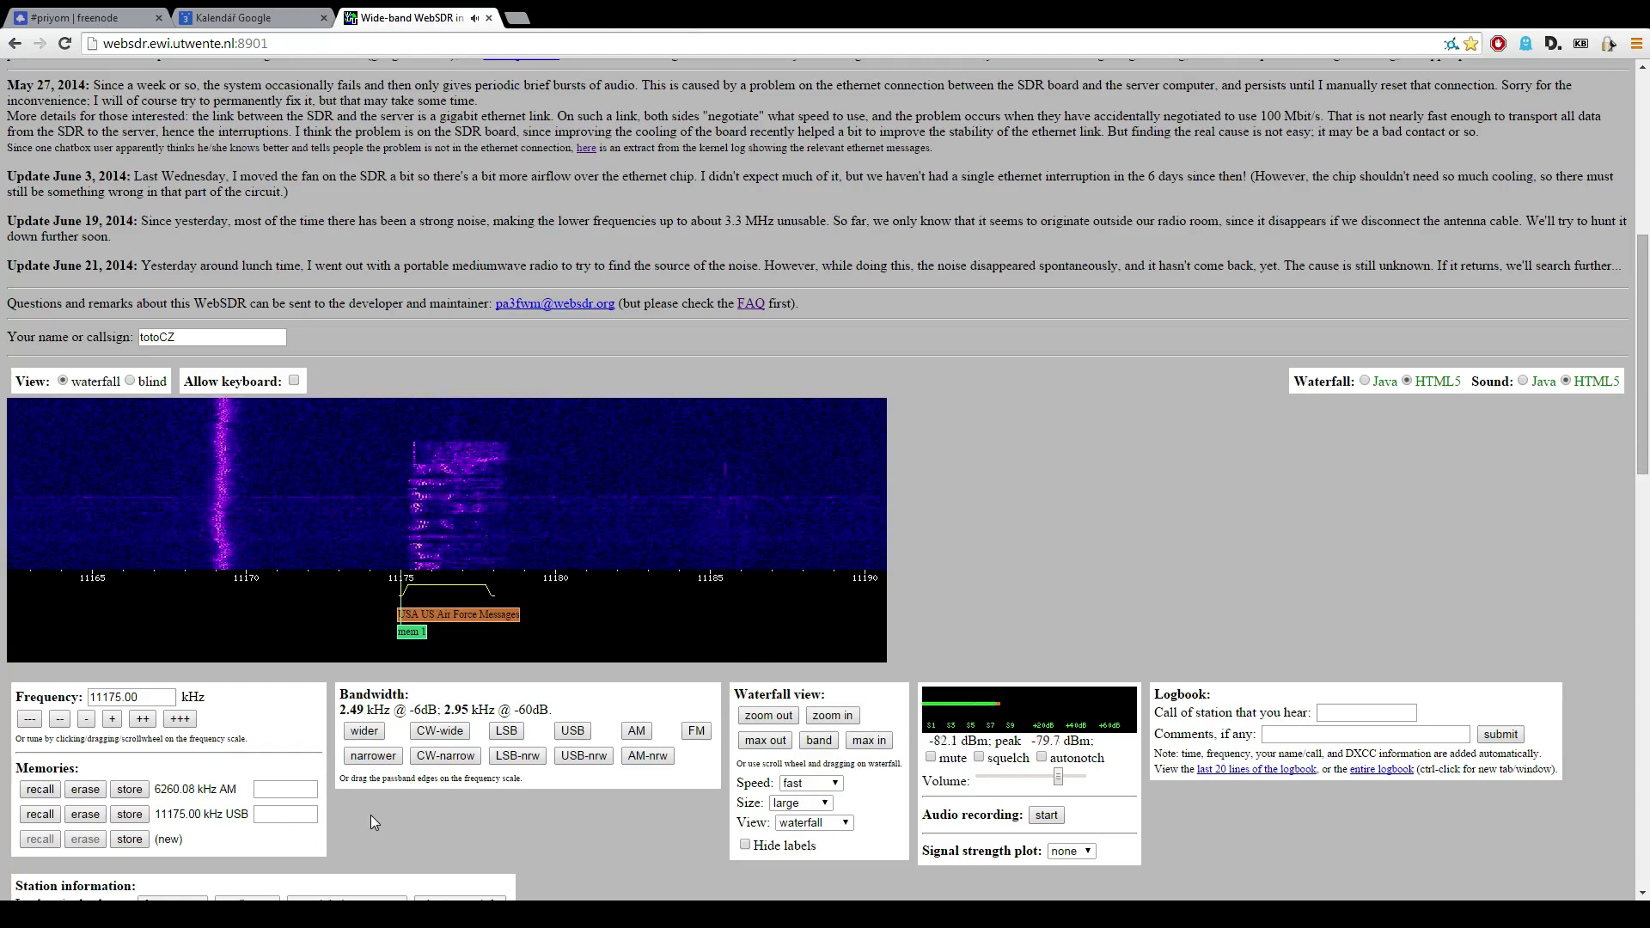
pyautogui.press('F12')
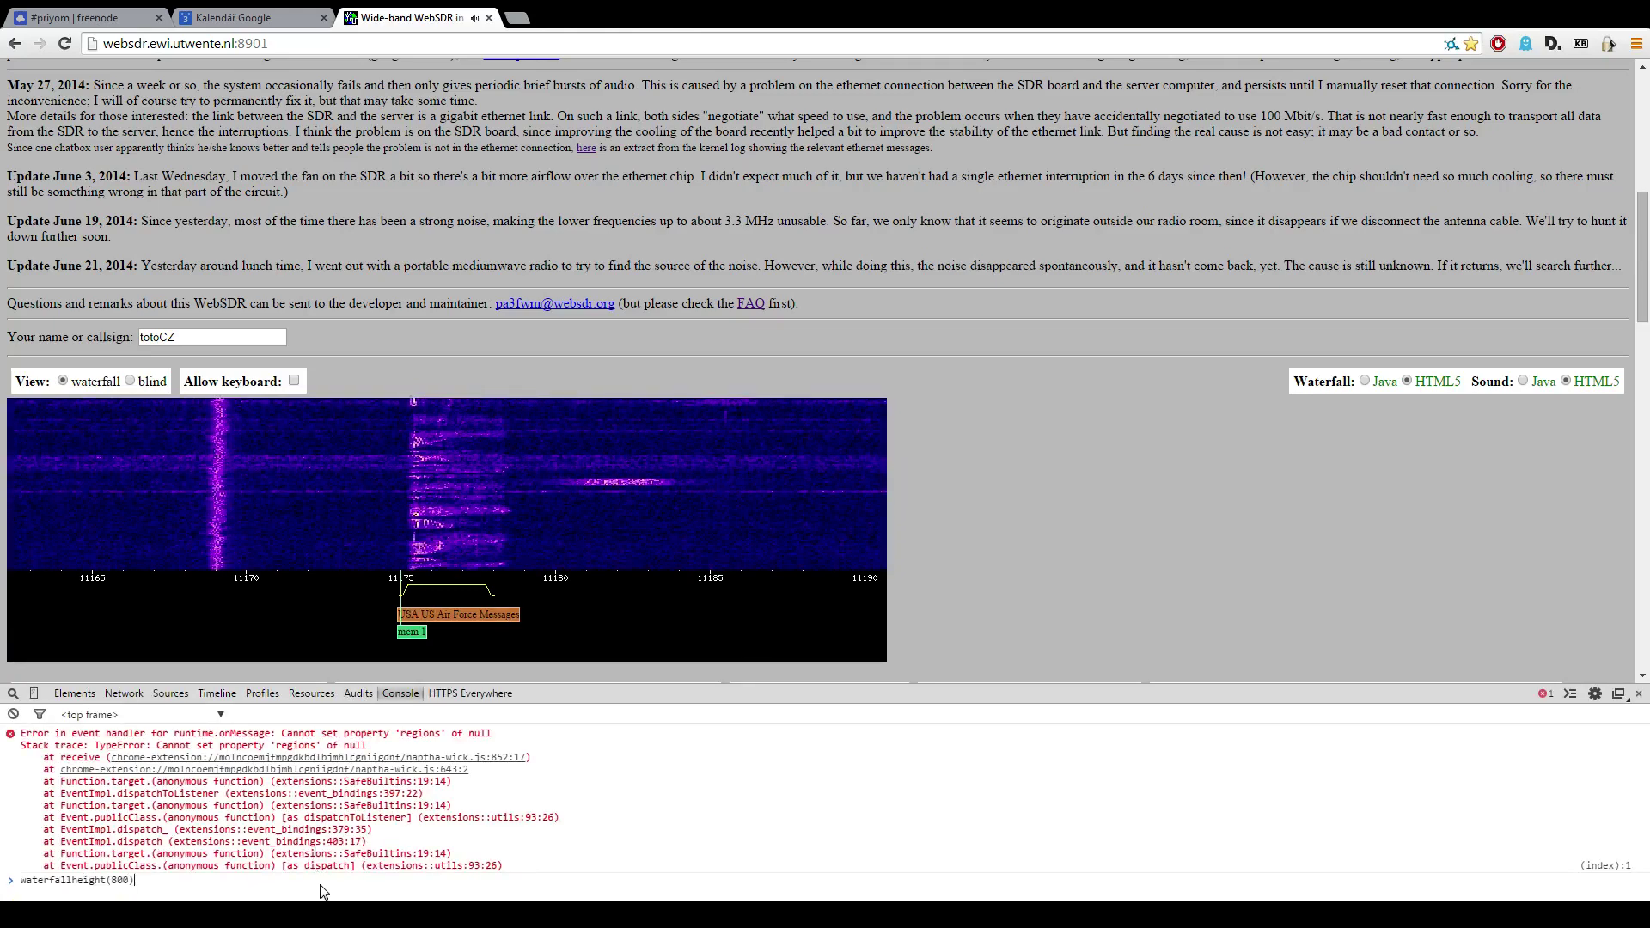
pyautogui.write('waterfallheight(800)')
pyautogui.press('Return')
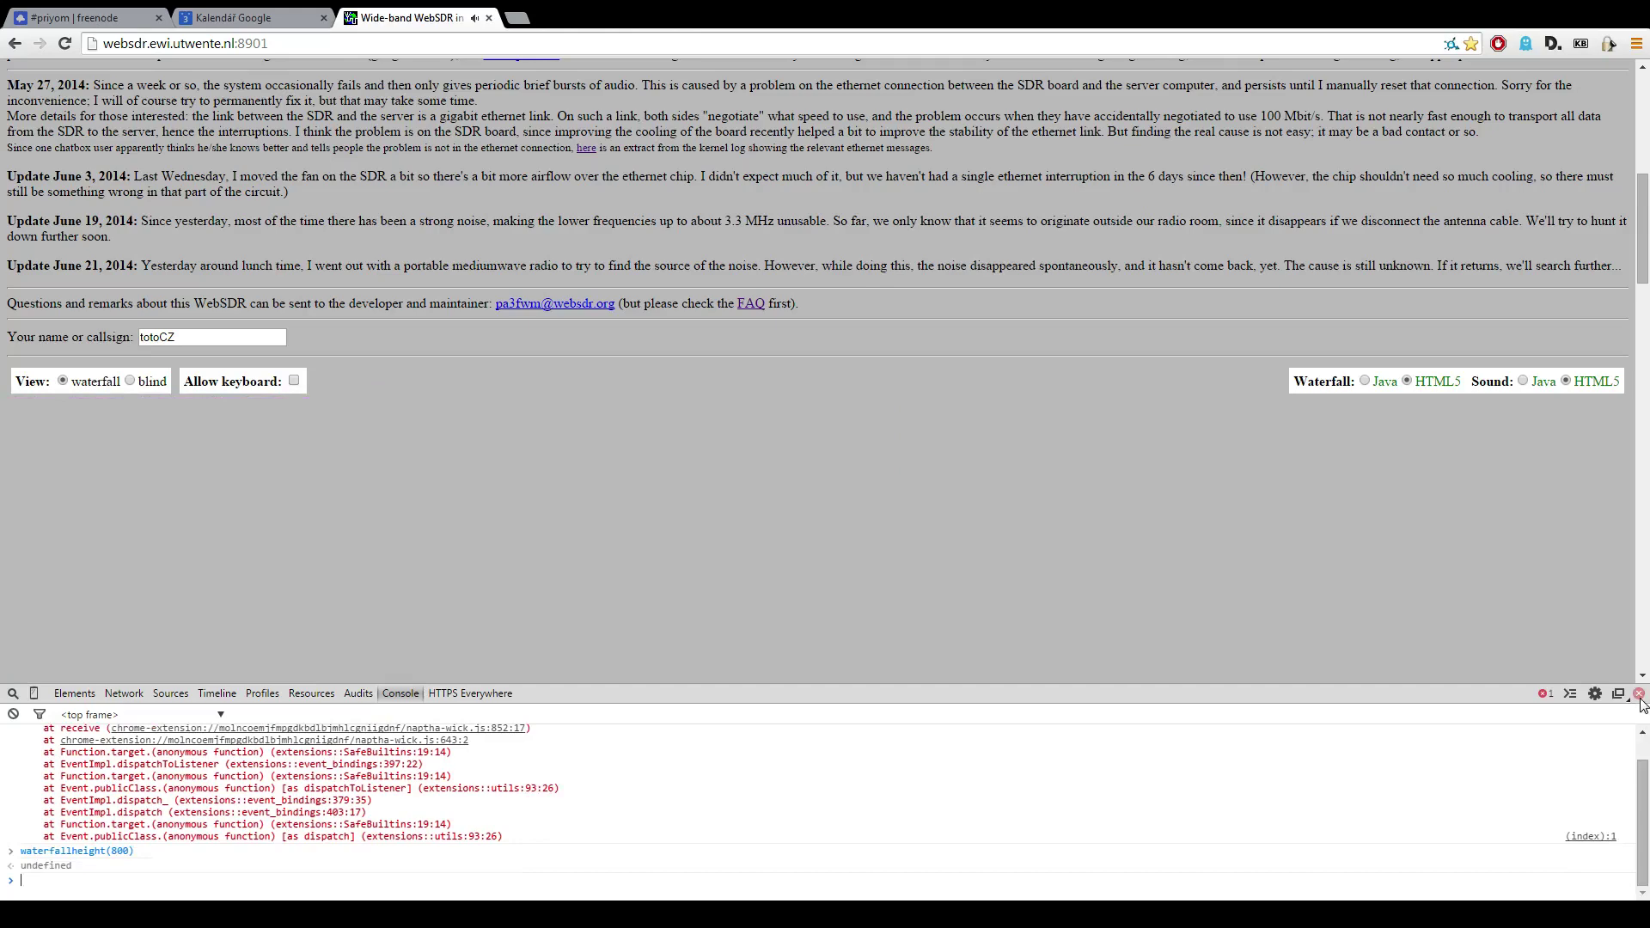
# - Close the console and shift the tall waterfall slightly toward higher frequencies near 11175 kHz
pyautogui.click(1640, 694)
pyautogui.scroll(-5, 1332, 359)
pyautogui.scroll(-3, 1331, 360)
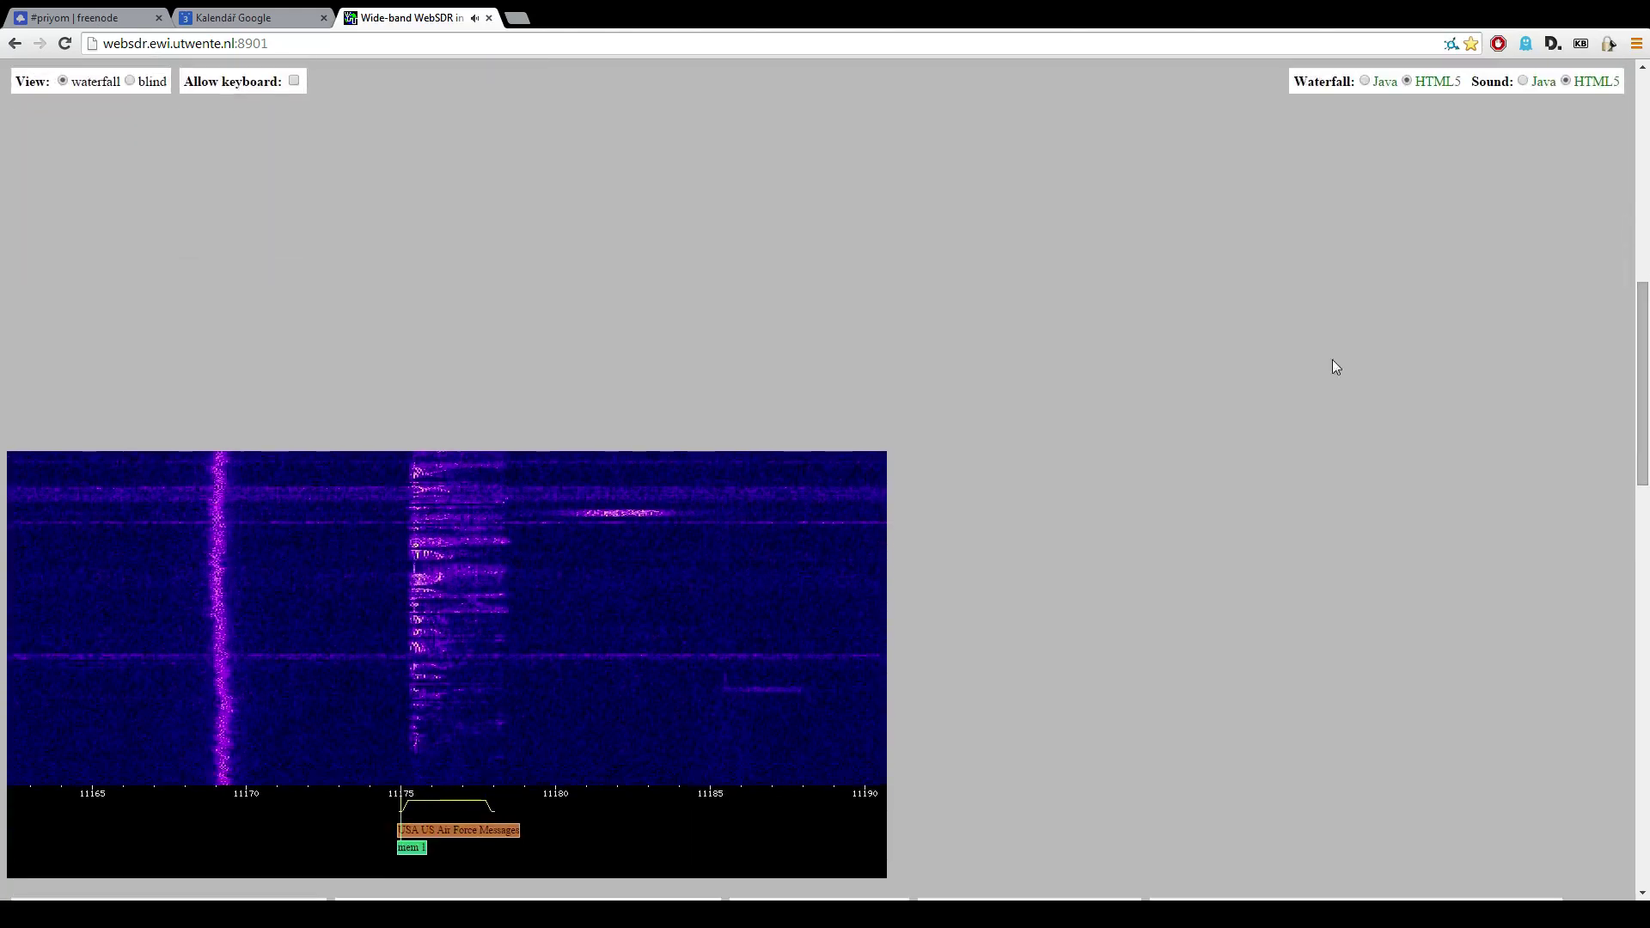
pyautogui.scroll(-1, 563, 502)
pyautogui.scroll(-1, 522, 494)
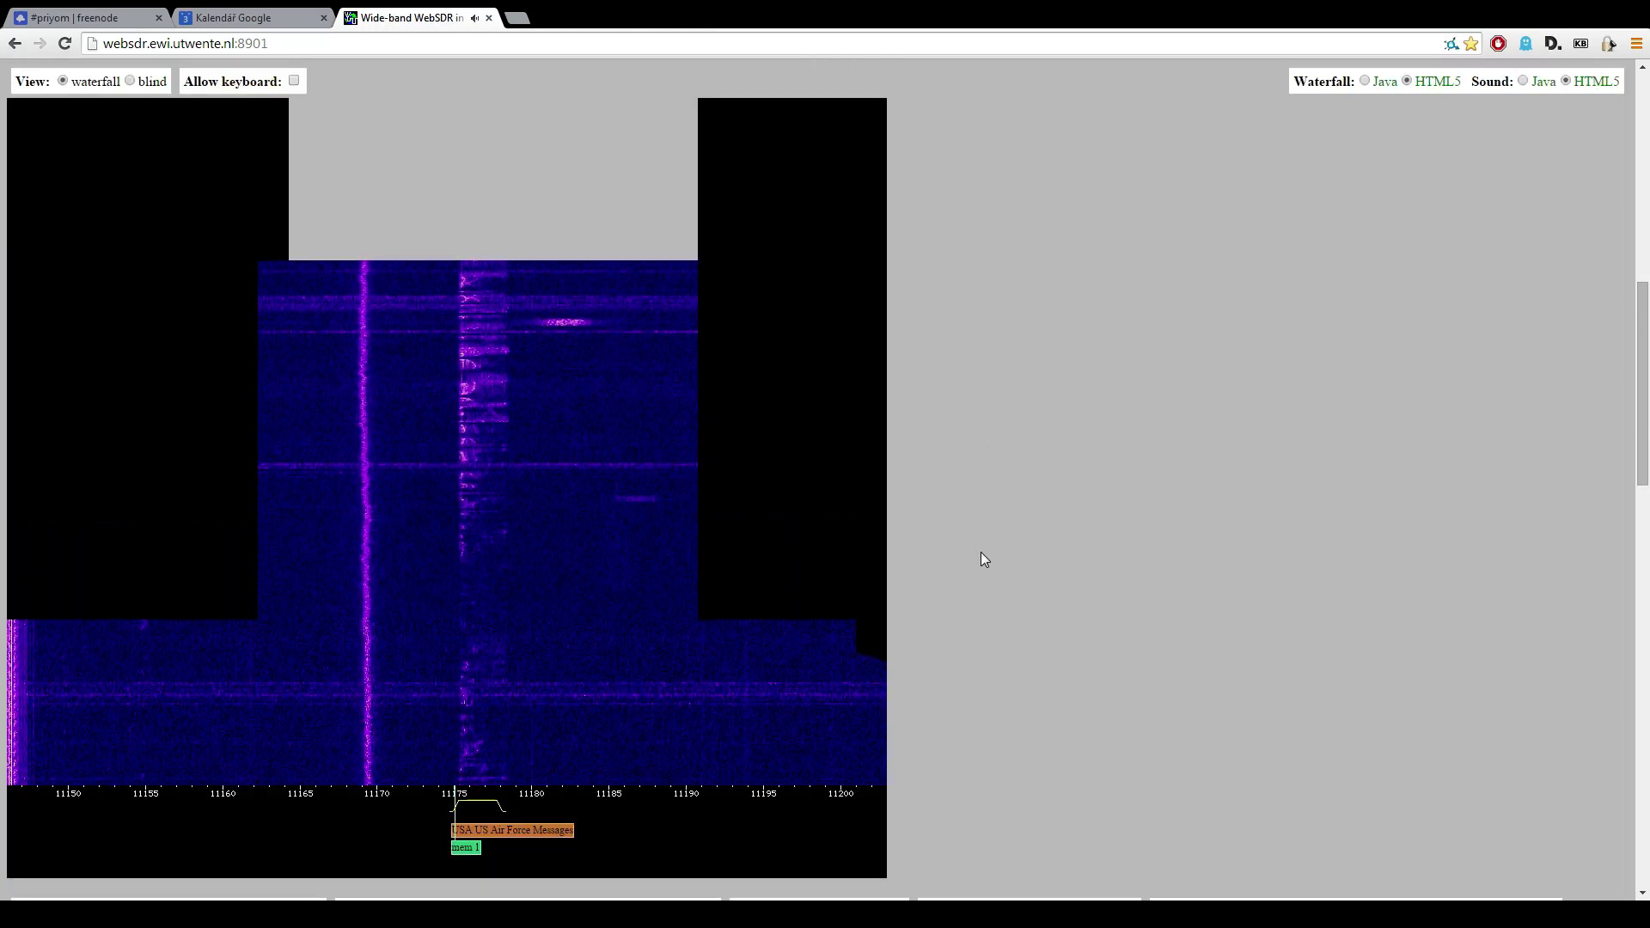
pyautogui.moveTo(597, 615); pyautogui.dragTo(563, 616)
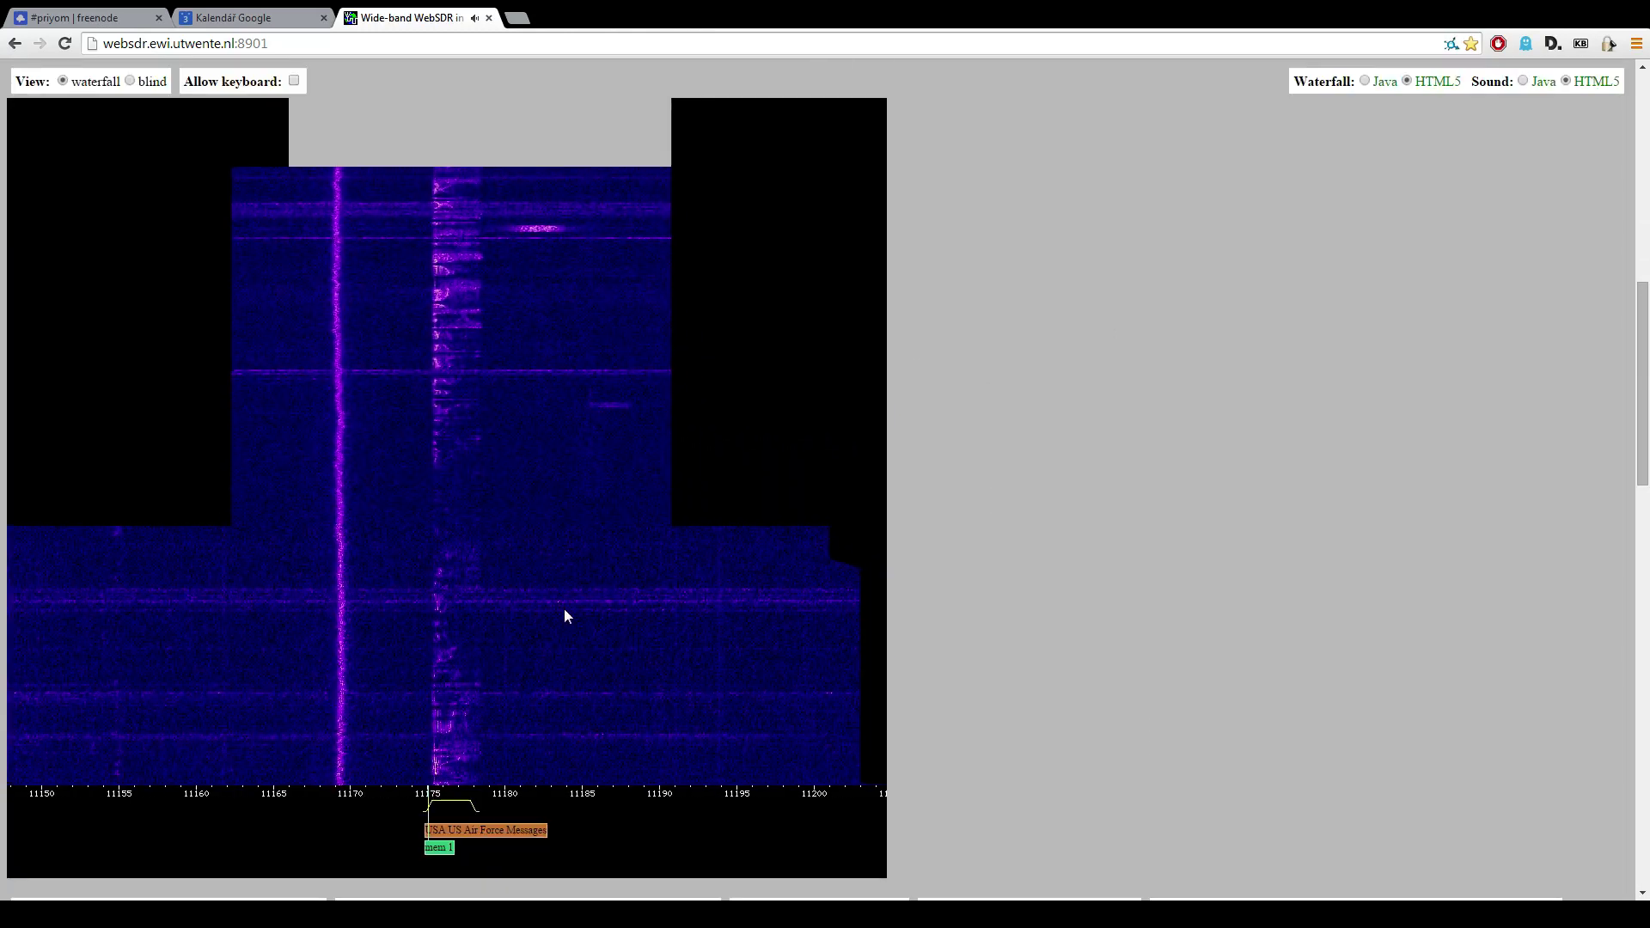